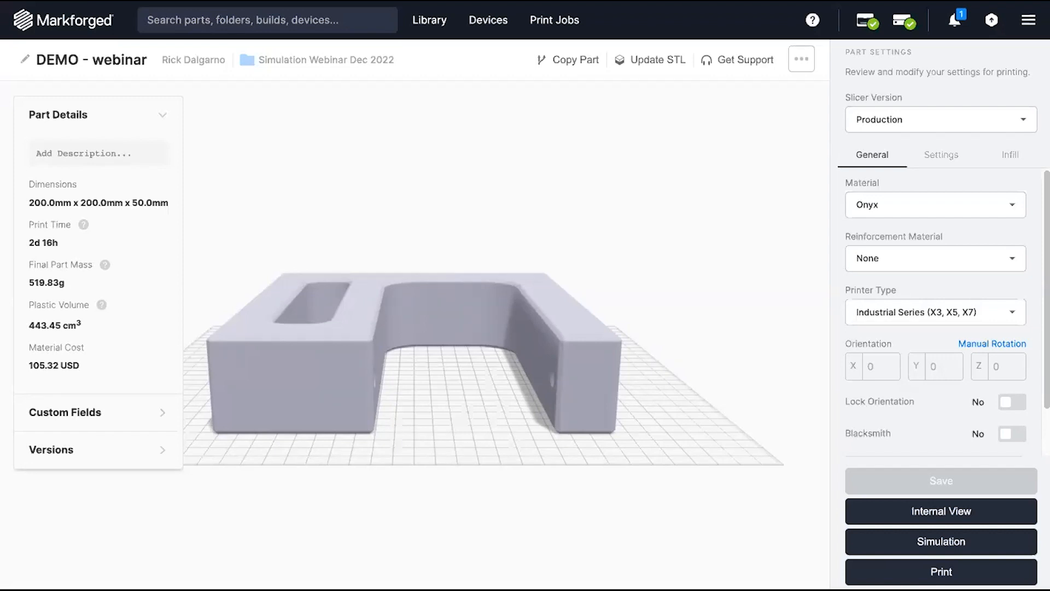
- Review the bracket part and its general and infill settings
drag(414, 386, 434, 408)
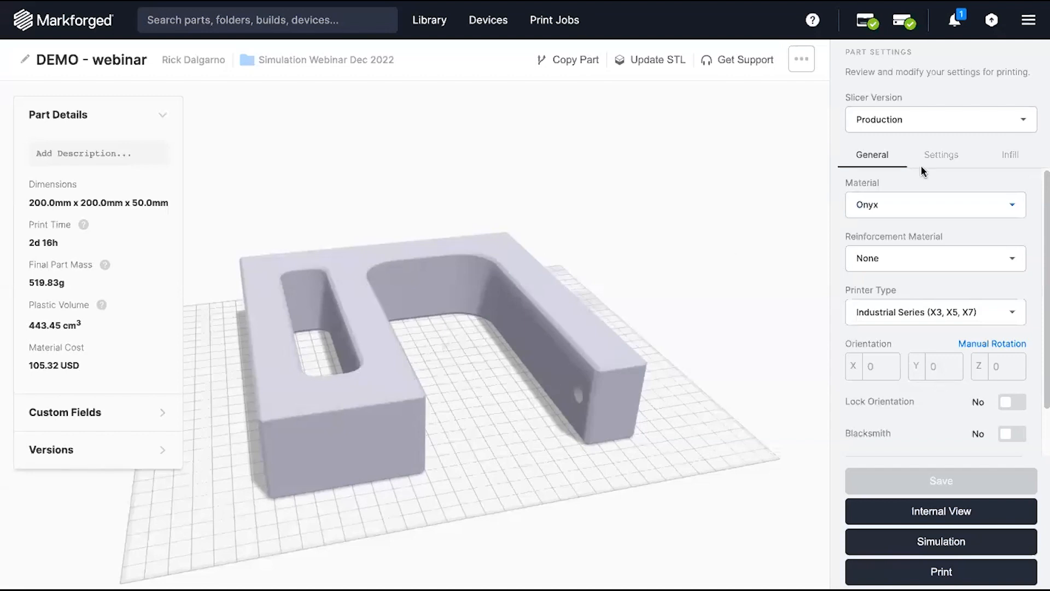
click(934, 156)
click(1009, 156)
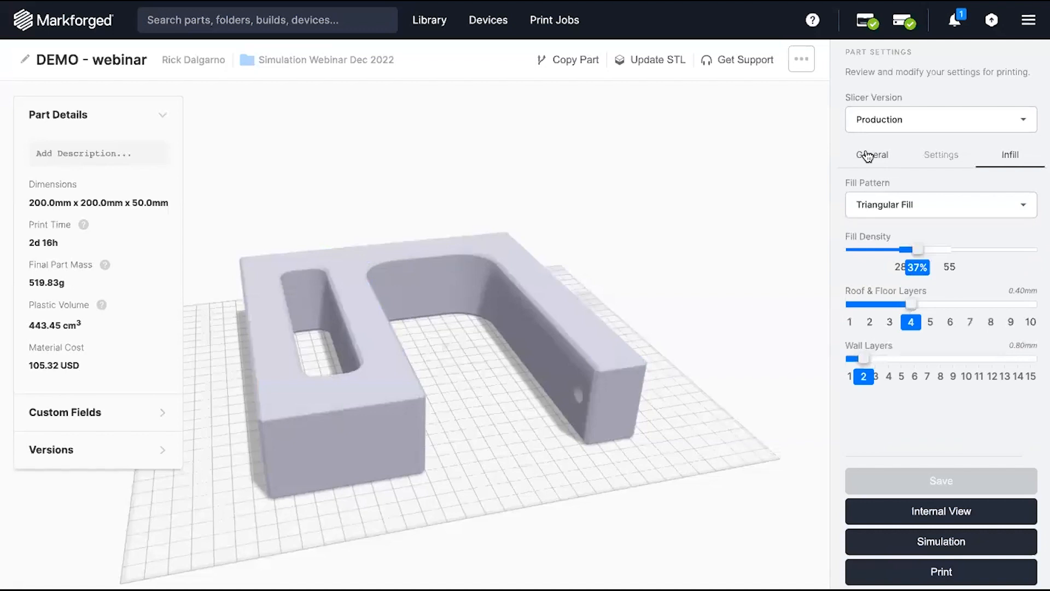
click(868, 155)
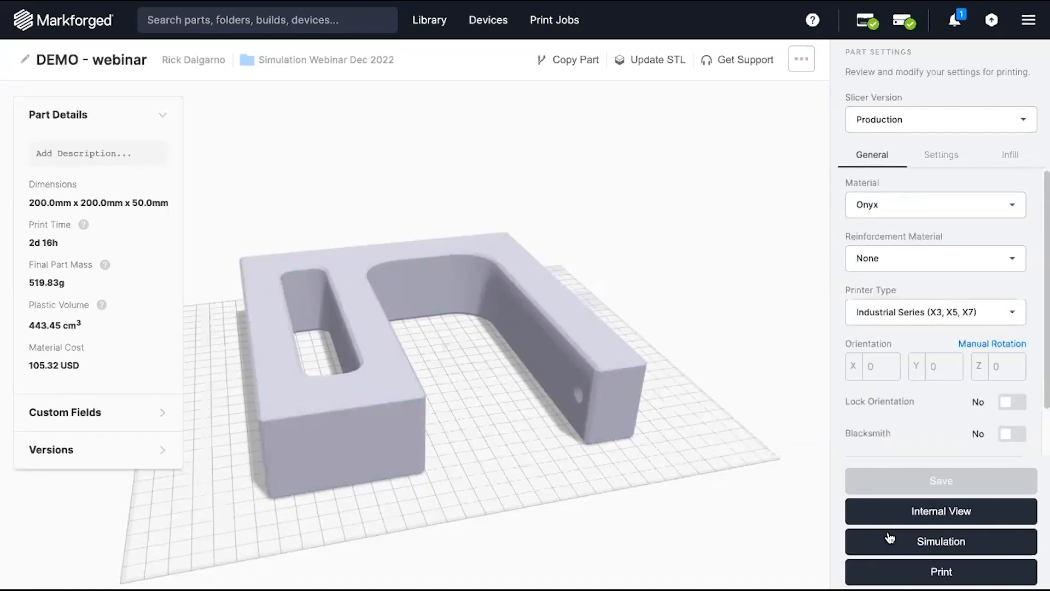
- Open the part's simulation and create a feature load on the narrow arm's inner face with Φ 180° and force 450 N
click(923, 544)
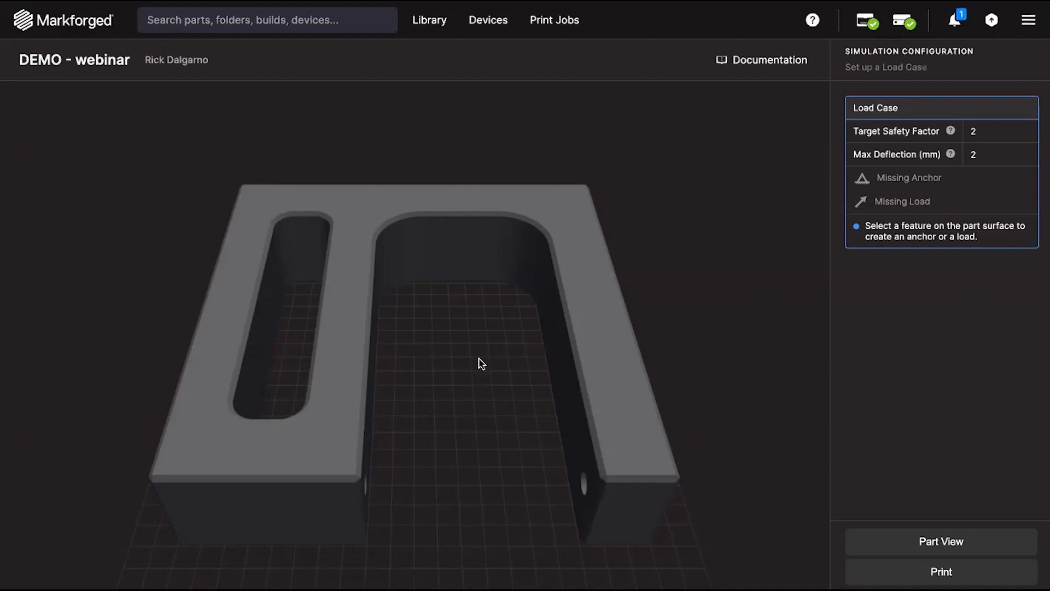
drag(462, 389, 514, 333)
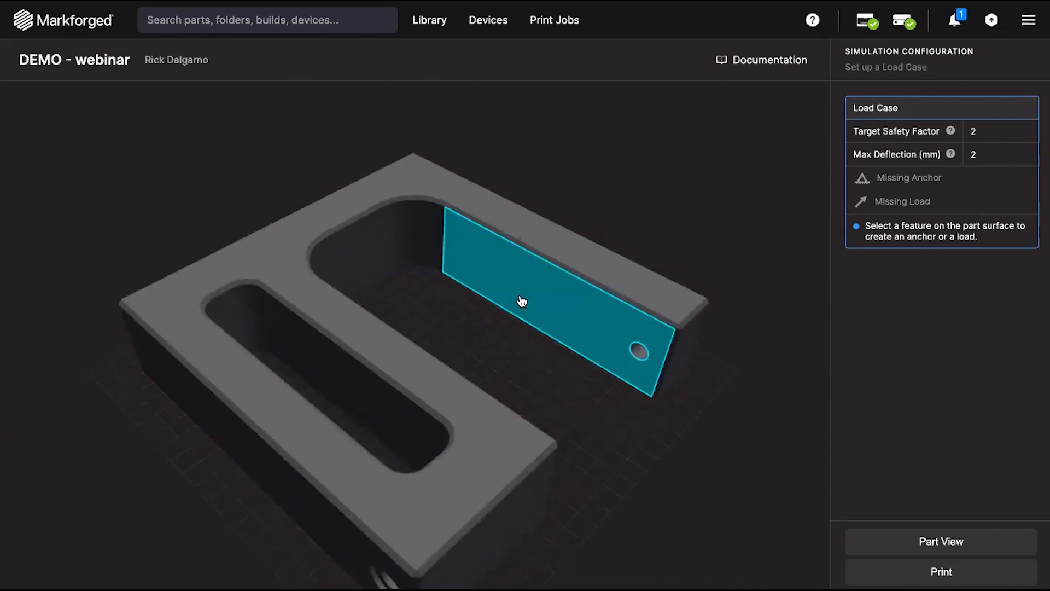
click(521, 302)
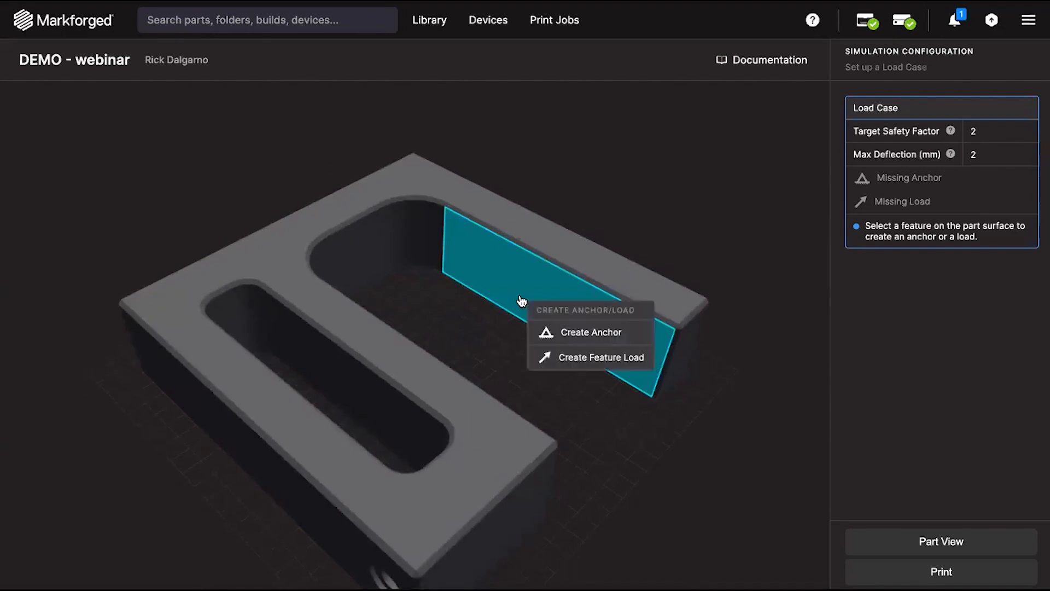
click(599, 363)
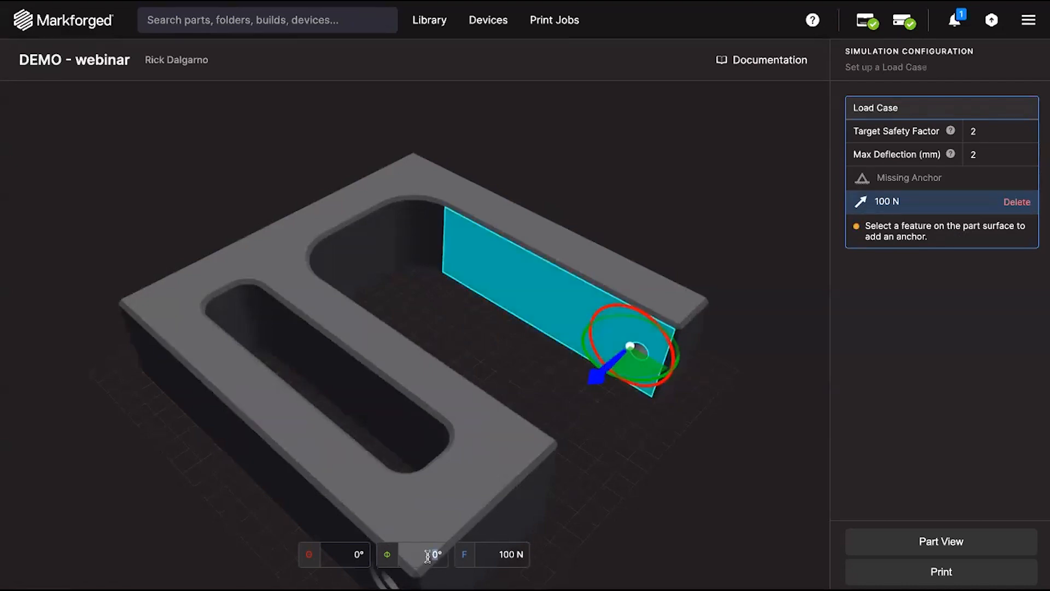
text(180)
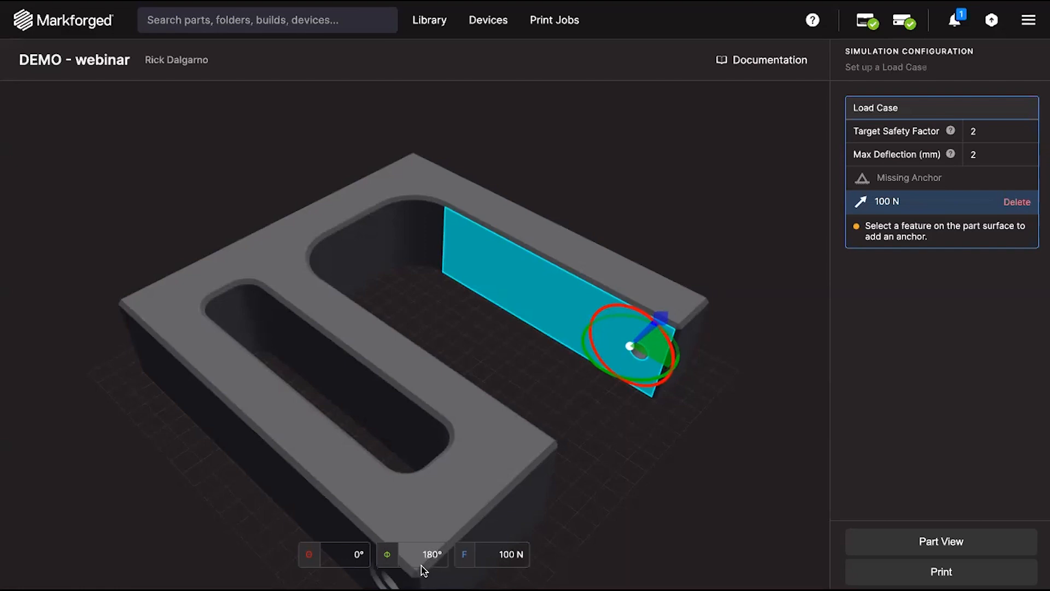
click(487, 554)
text(450)
- Create an anchor on the outer long wall of the slot
drag(624, 444, 497, 435)
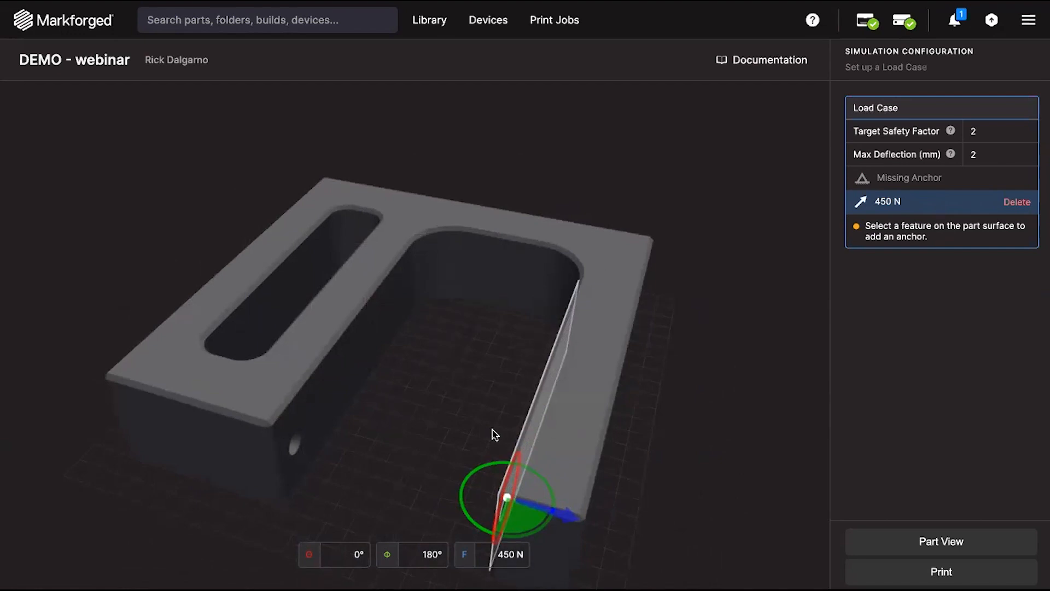
click(270, 318)
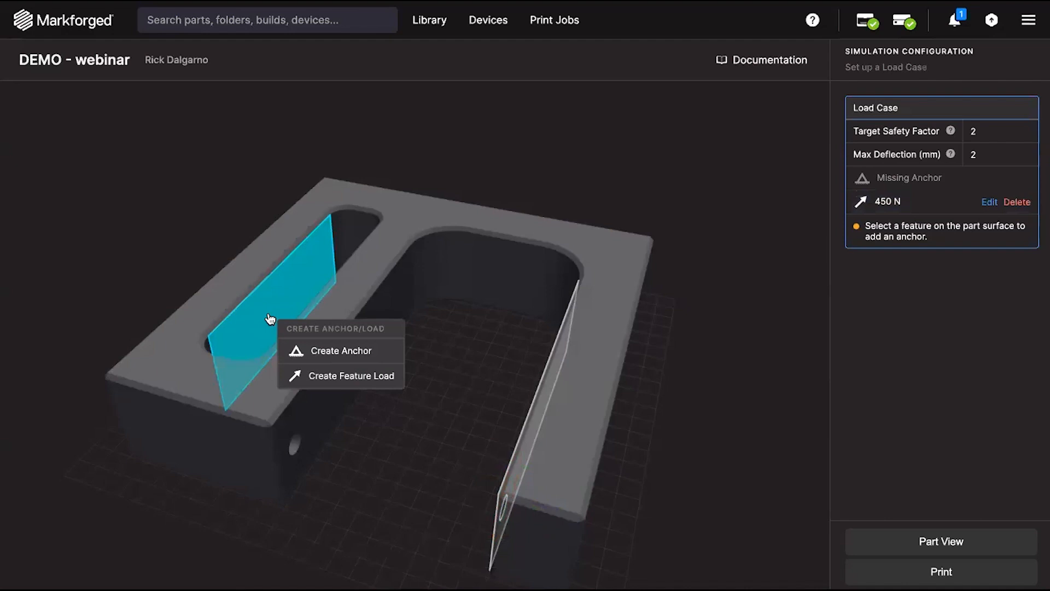
click(330, 352)
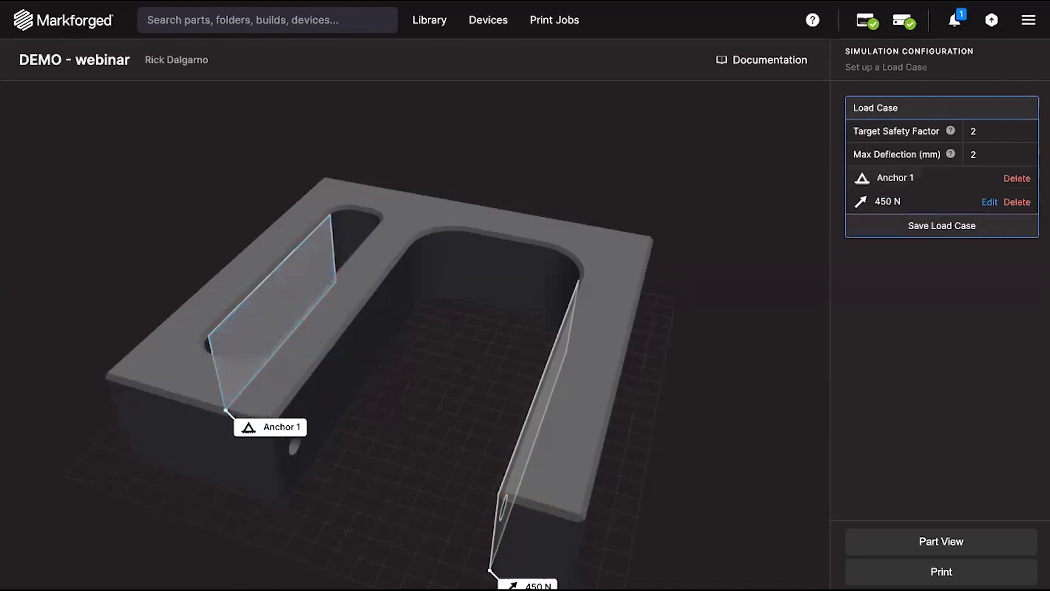
- Set the load case's maximum deflection to 10 mm and save the load case
drag(382, 473, 474, 448)
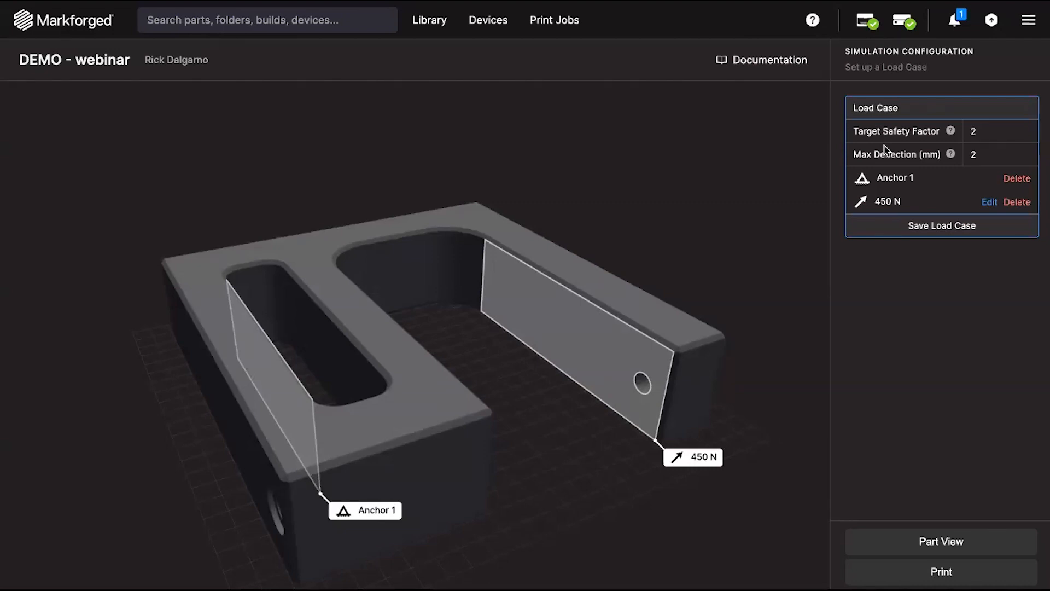
double_click(974, 154)
text(10)
click(927, 236)
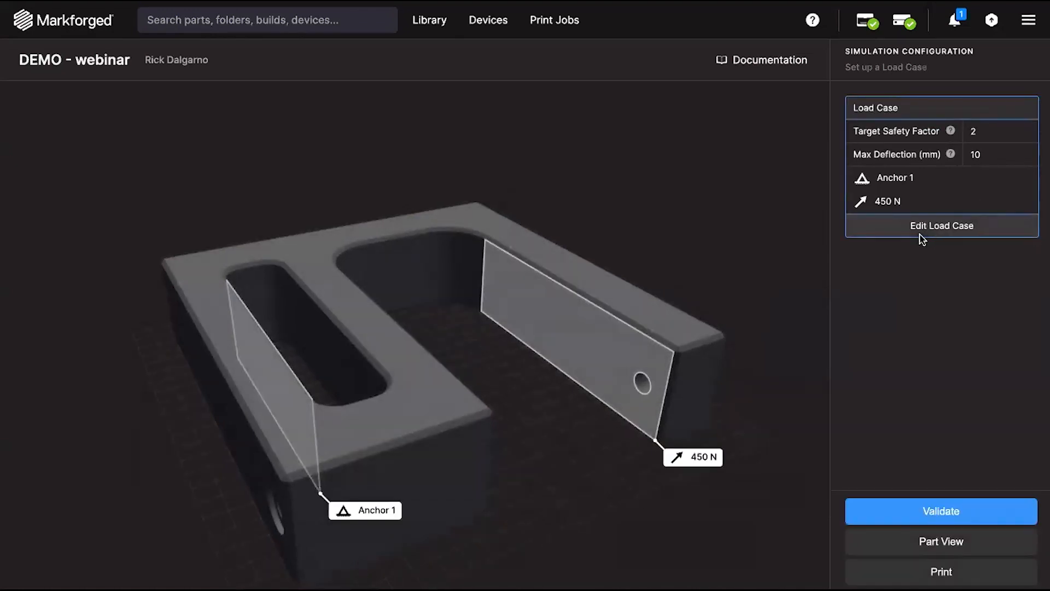
- Validate the part against the load case and examine the simulated displacement around the loaded arm
click(928, 509)
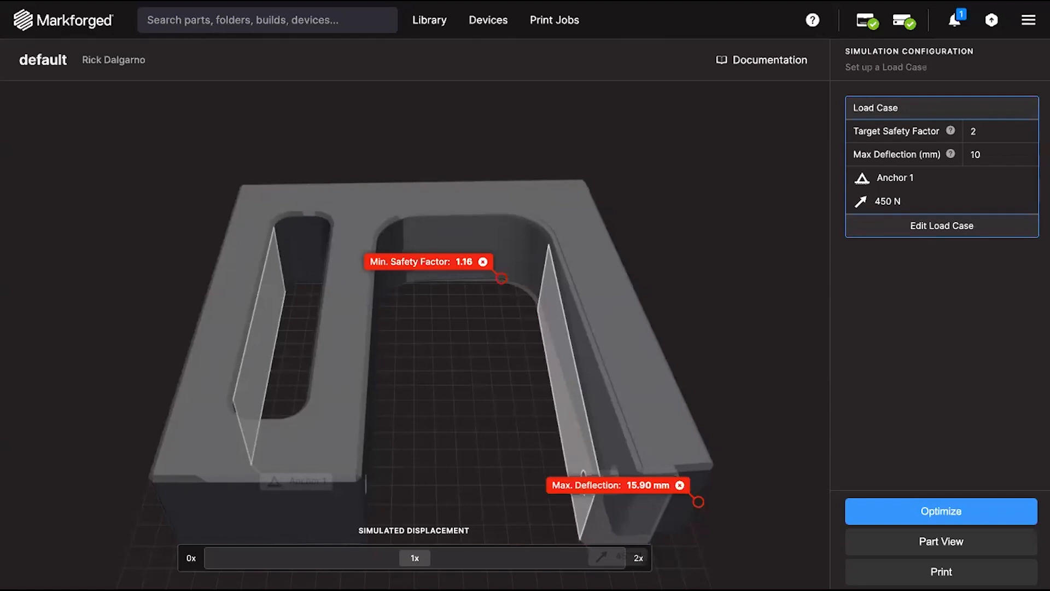
drag(431, 368, 257, 412)
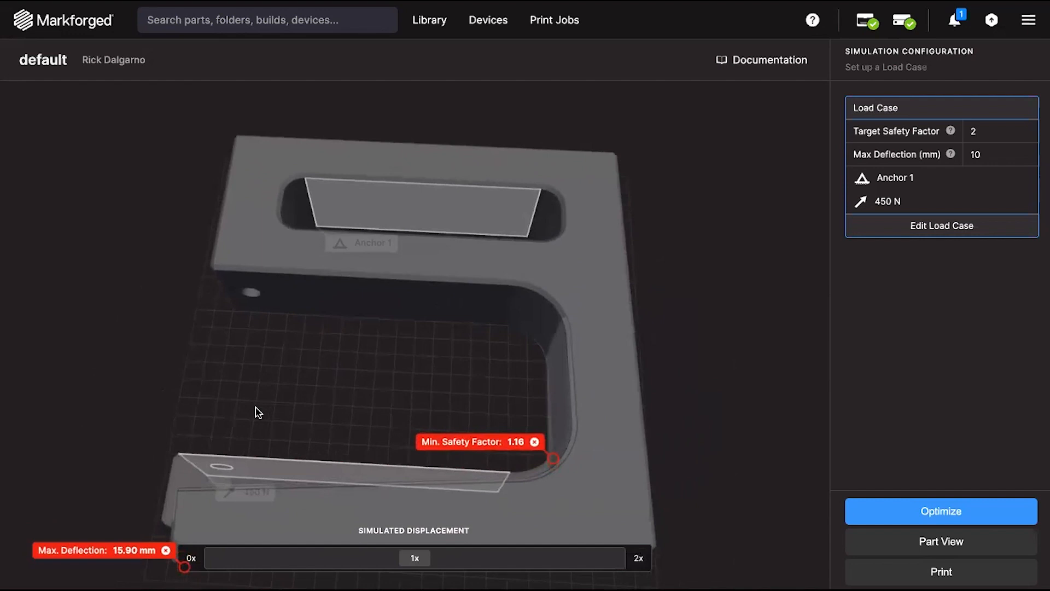
drag(315, 392, 328, 386)
scroll(331, 386, down, 2)
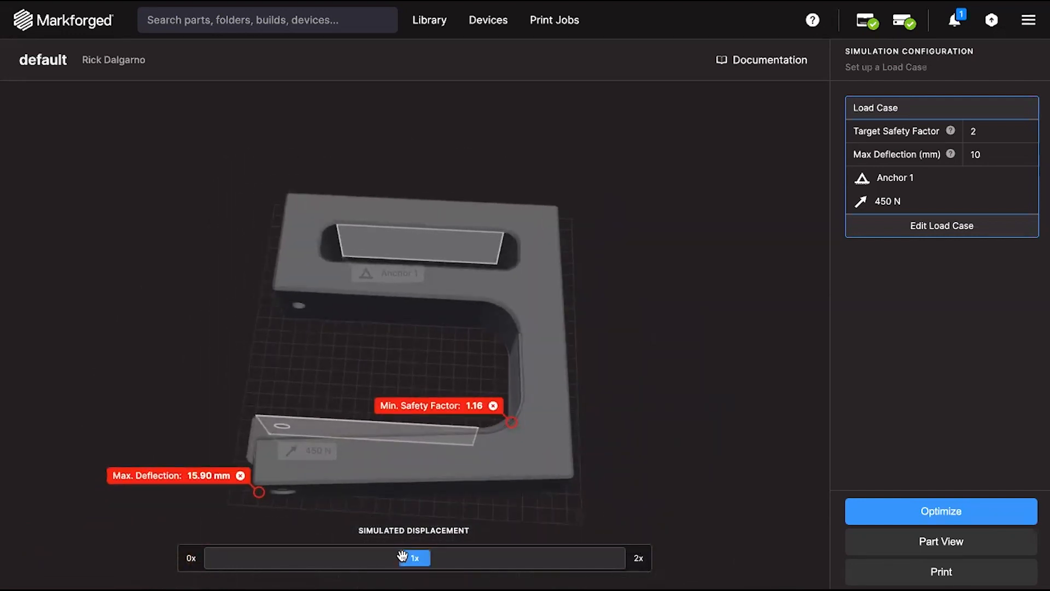
mouse_move(402, 556)
mouse_down()
mouse_move(607, 557)
mouse_move(222, 557)
mouse_move(586, 557)
mouse_move(414, 558)
mouse_up()
mouse_move(415, 557)
mouse_down()
mouse_move(622, 570)
mouse_move(221, 566)
mouse_move(417, 566)
mouse_up()
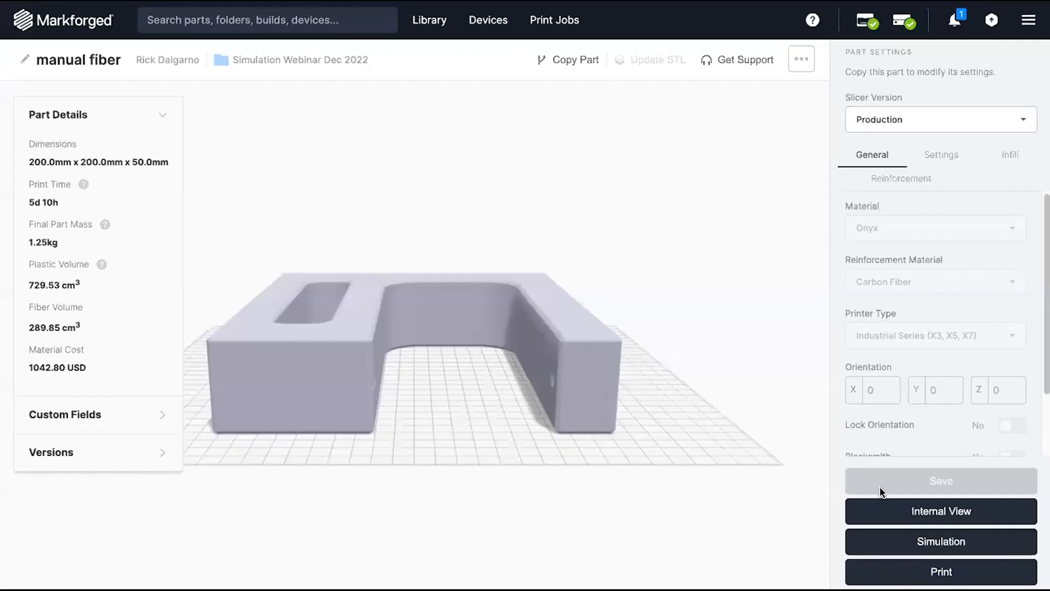
- Open the simulation of the manual fiber part
click(910, 541)
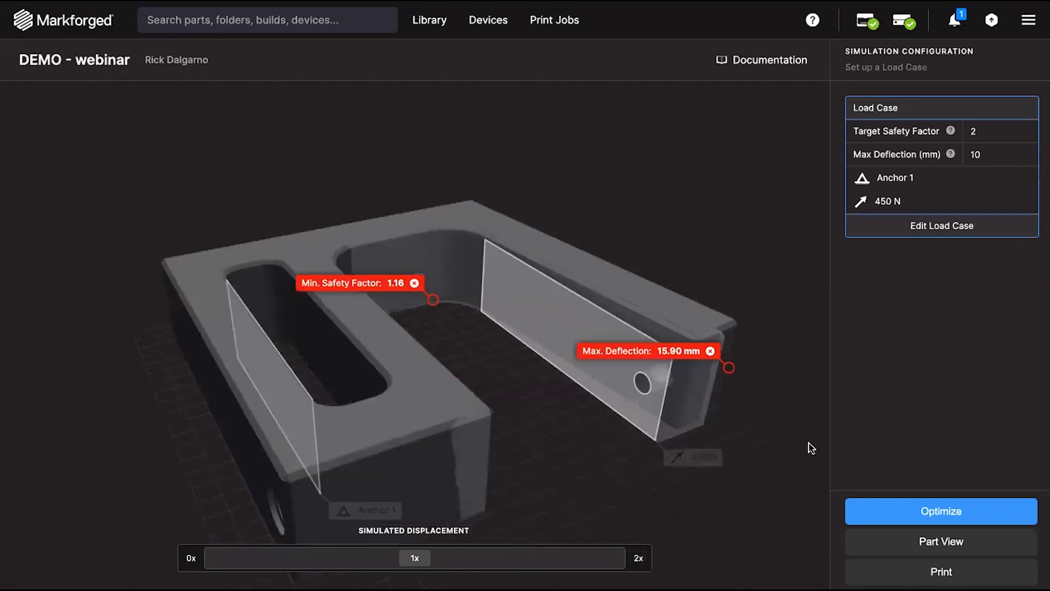
- Optimize the DEMO - webinar part and compare the current, optimized, reinforced and additional optimization options
click(895, 509)
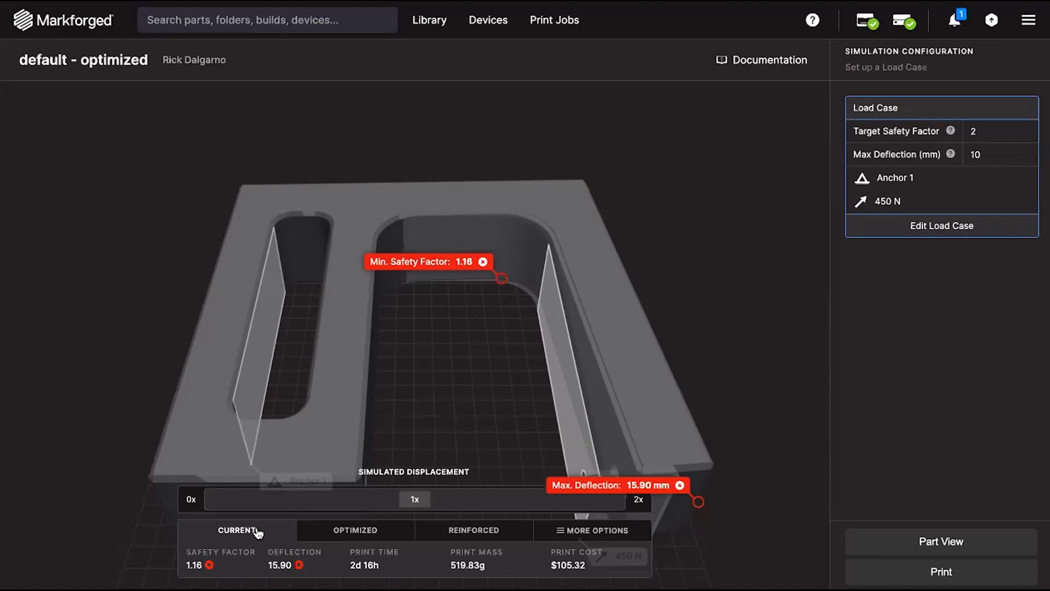
click(339, 530)
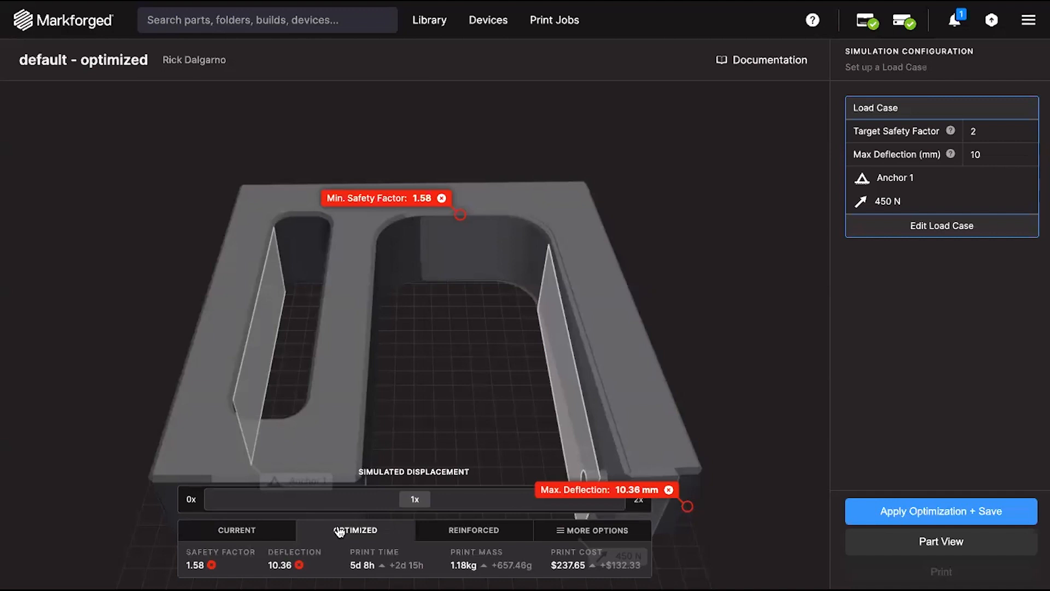
click(452, 533)
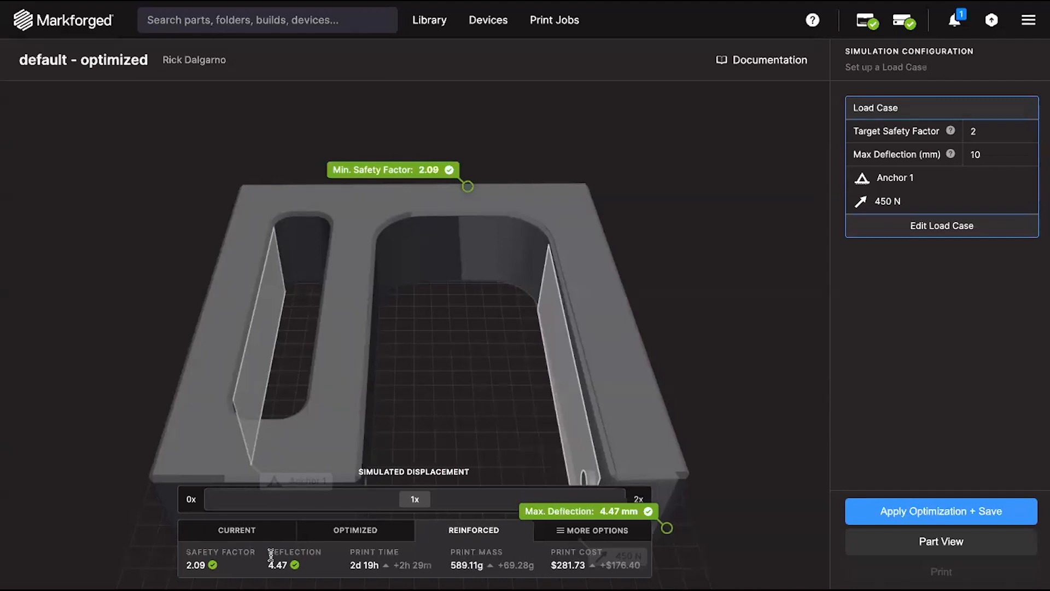
click(570, 537)
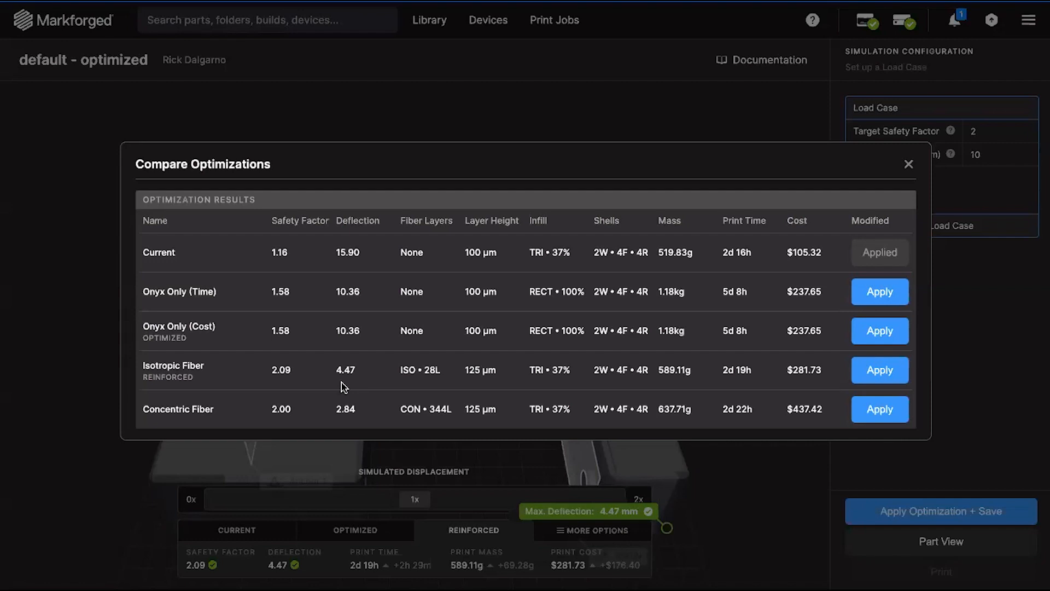
- Apply the Isotropic Fiber optimization and inspect the resulting fiber layout in 3D from several angles
click(880, 370)
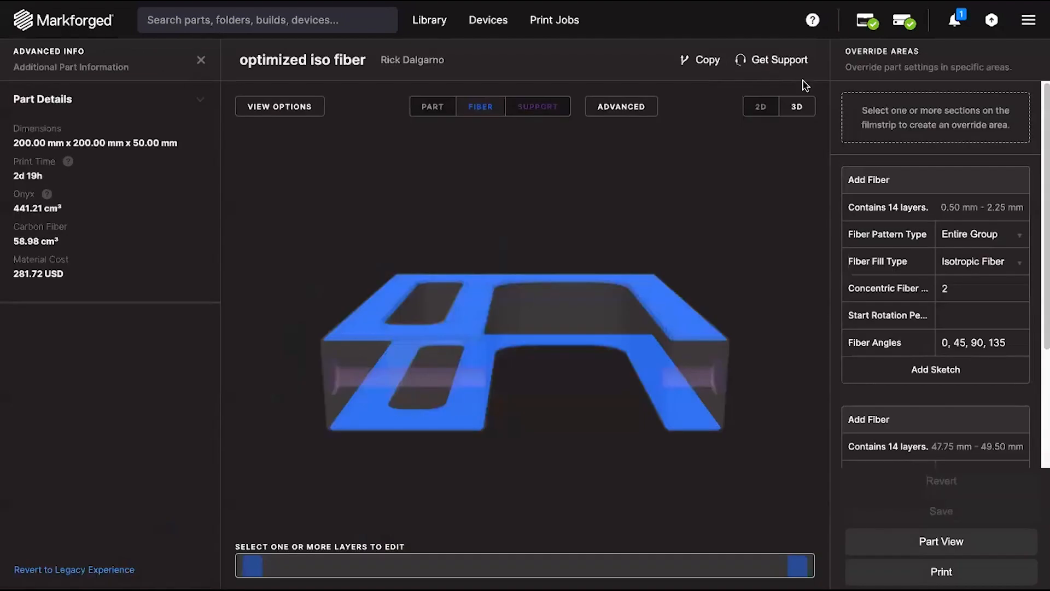
drag(428, 248, 479, 248)
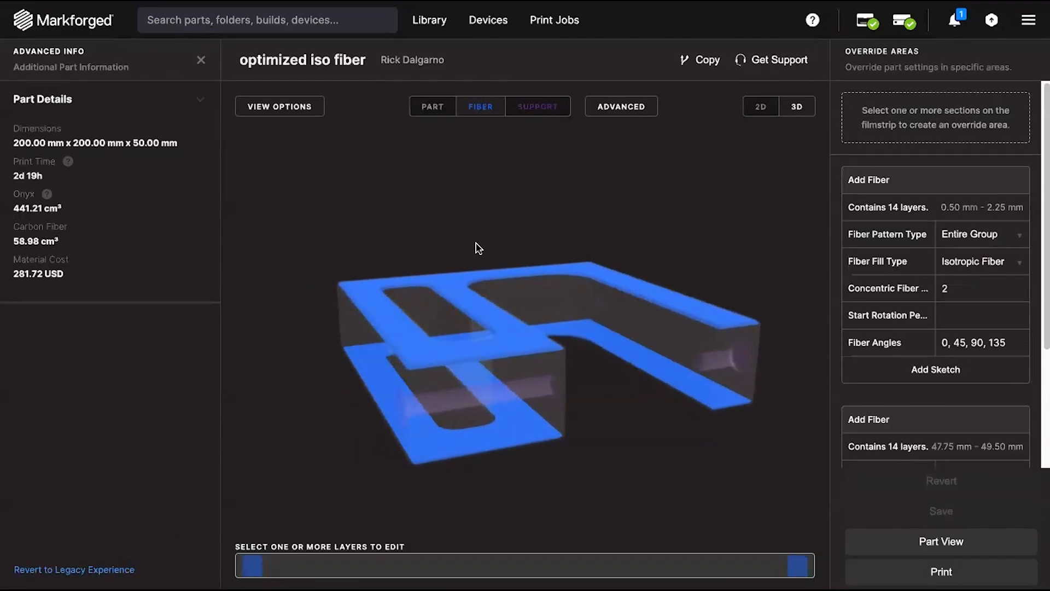
drag(475, 243, 336, 251)
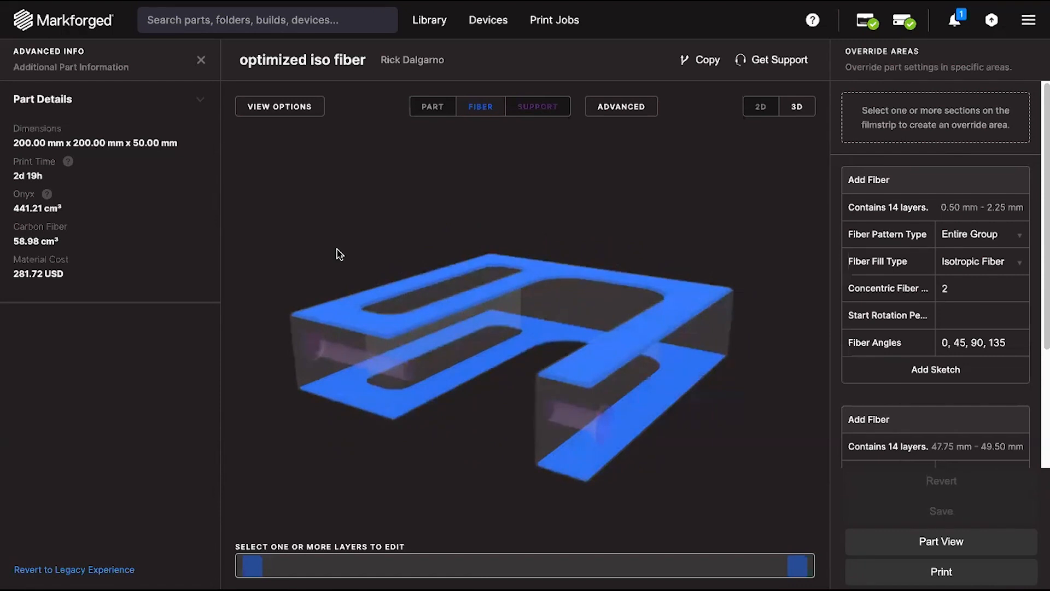
drag(336, 249, 420, 253)
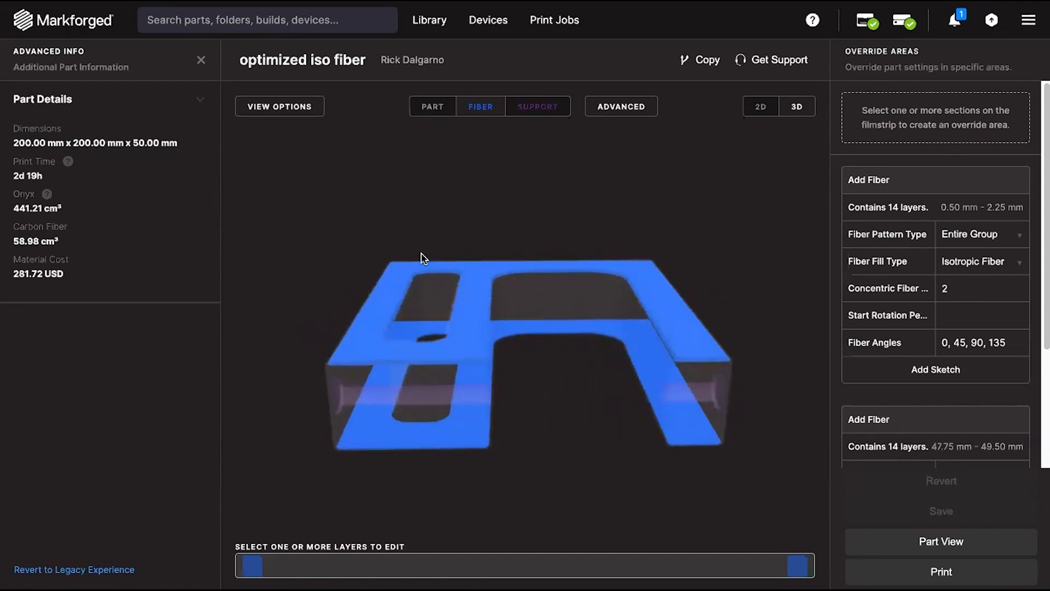